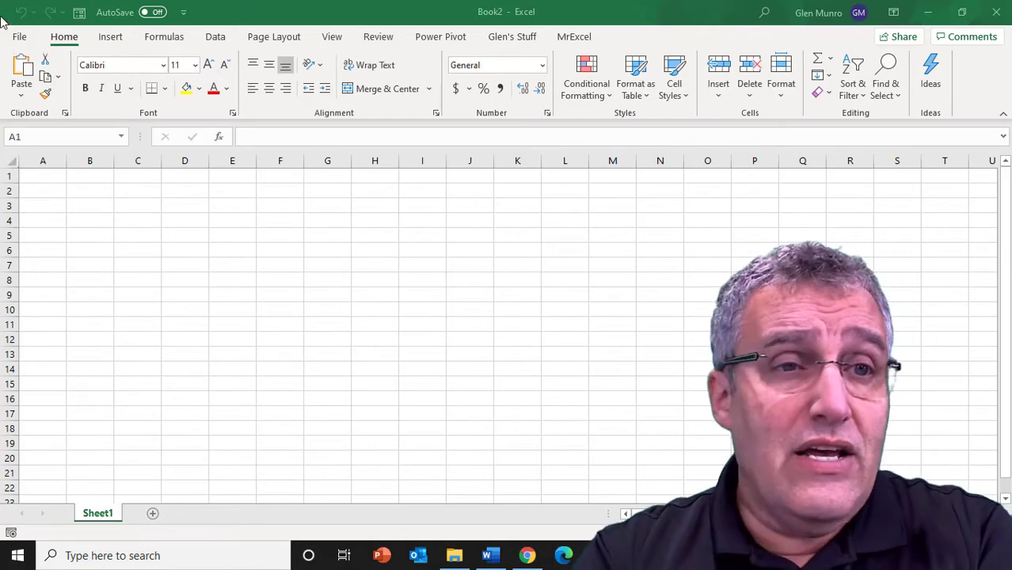
- Open the workbook Invoice 072316.xlsx from the recent files
click(20, 37)
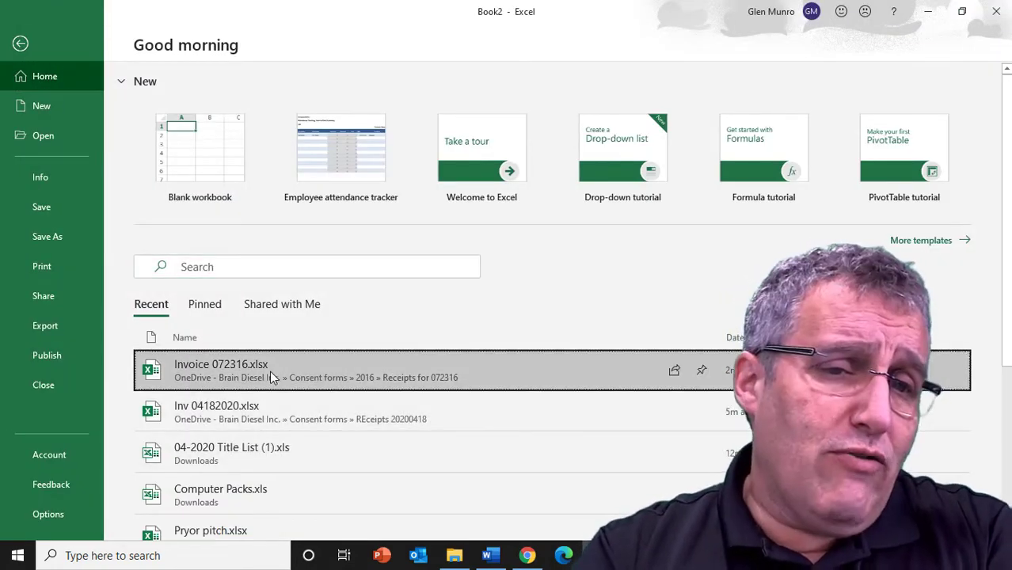
click(270, 370)
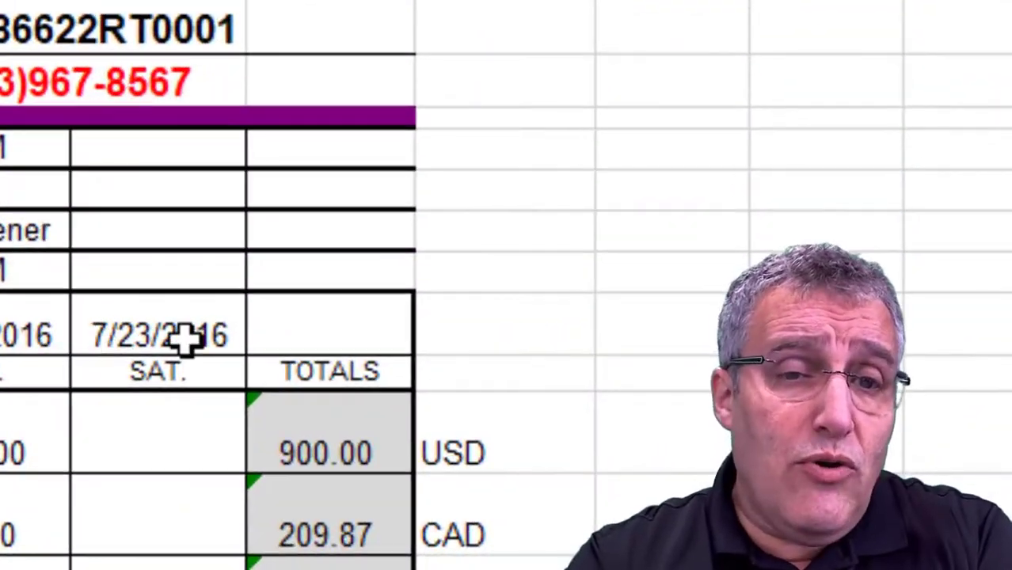
- Set the Saturday date in H12 to 7/30/2020 and fill the preceding dates of the week back to Sunday in B12
double_click(184, 339)
drag(179, 337, 215, 325)
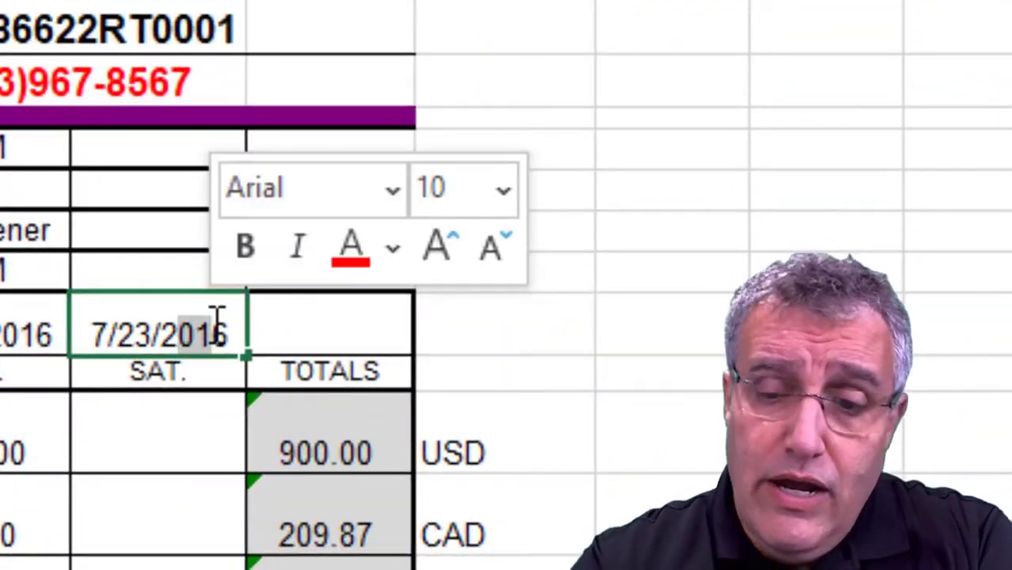
text(30)
key(BackSpace)
key(BackSpace)
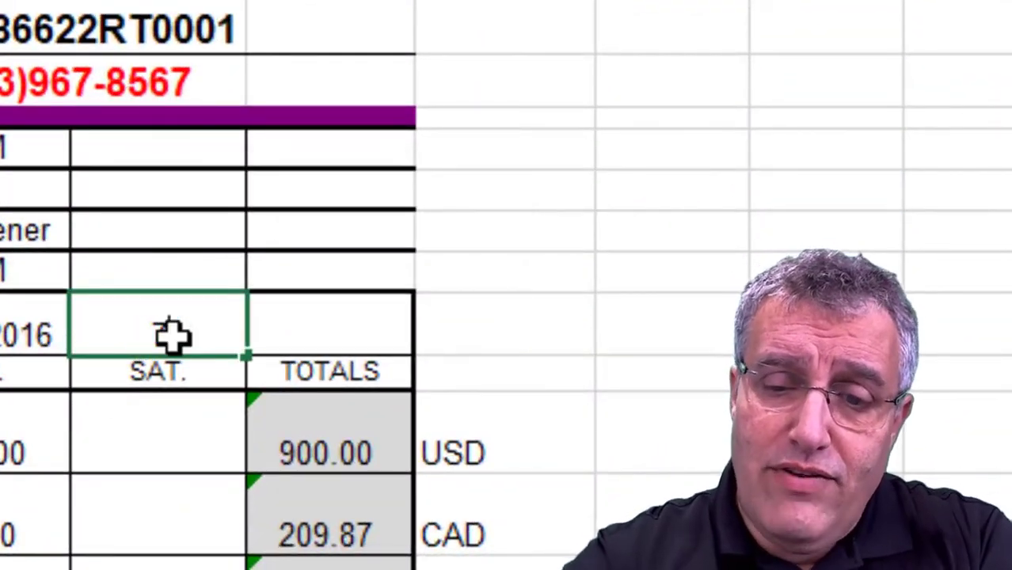
text(7/30/2020)
key(Return)
click(194, 332)
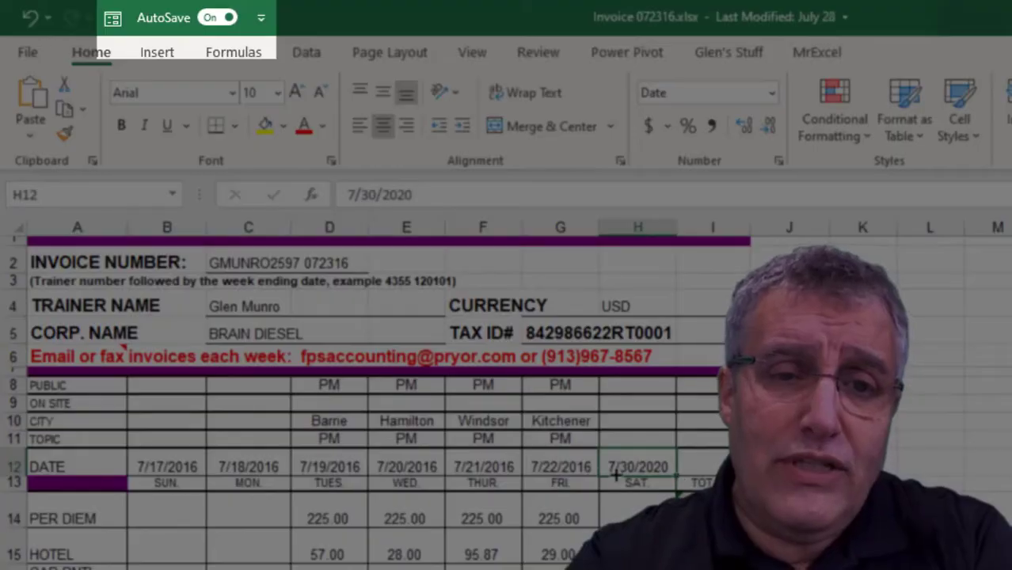
drag(677, 480, 147, 468)
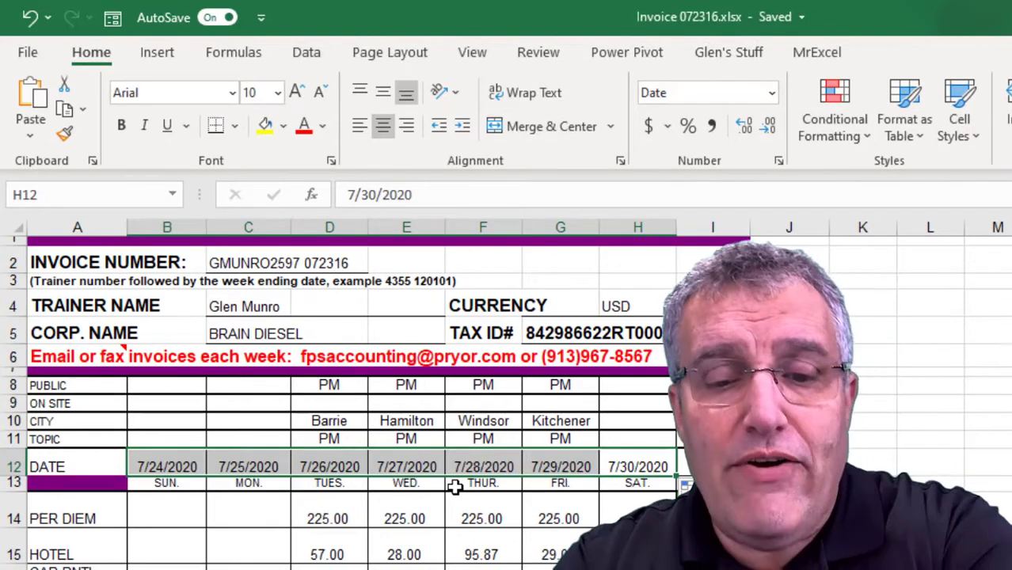
- Save the invoice as a new workbook named Invoice 072316 nrext week.xlsx in the same folder
key(F12)
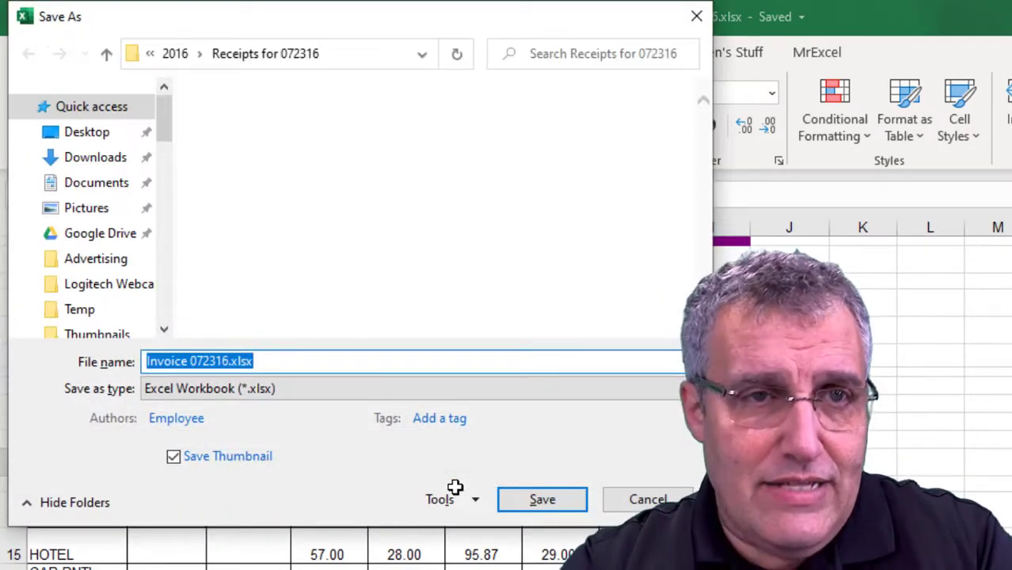
click(240, 361)
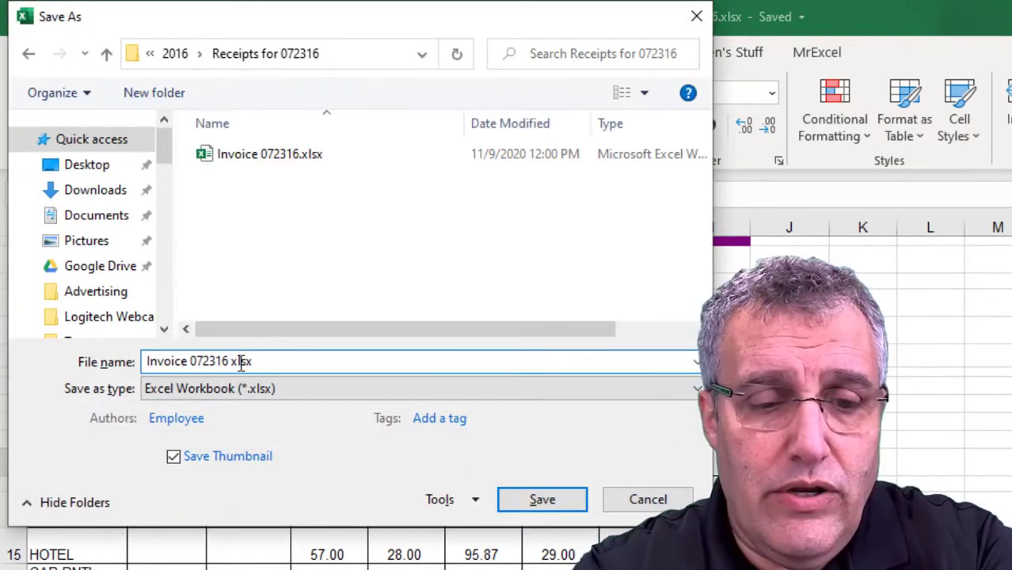
text(next week)
key(Return)
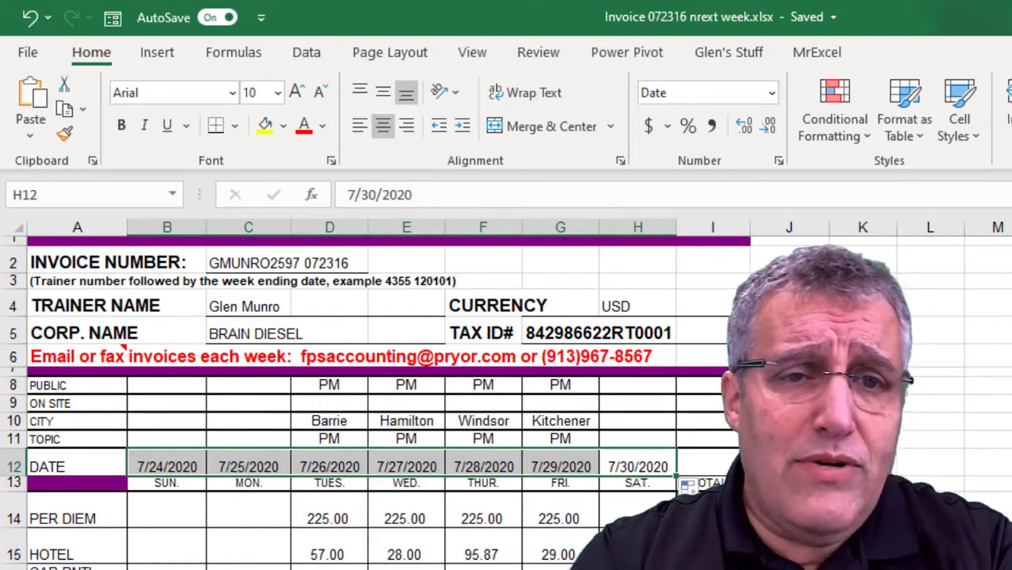
- Start a new blank workbook and reopen the original Invoice 072316.xlsx from the recent files
key(ctrl+n)
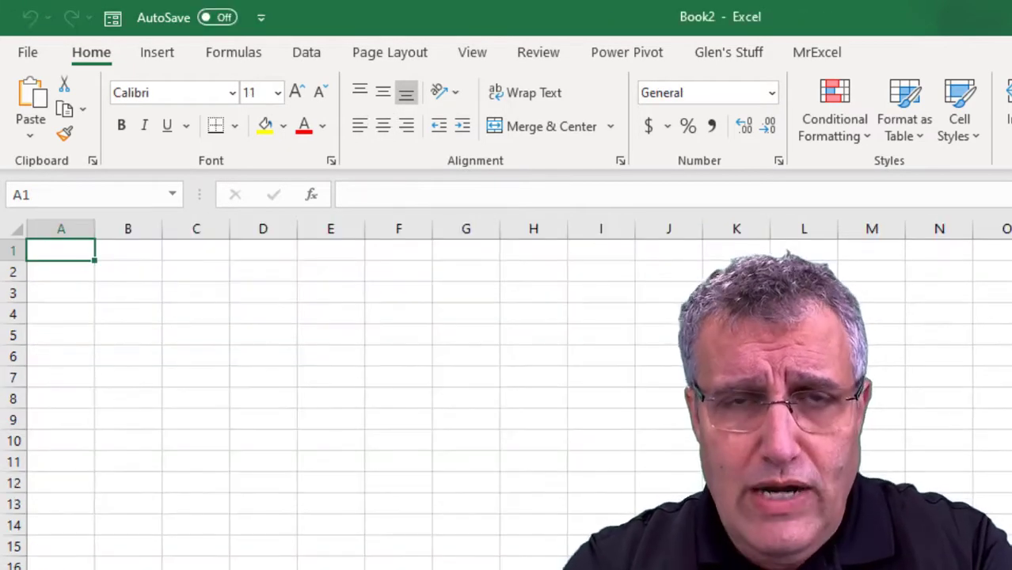
click(26, 49)
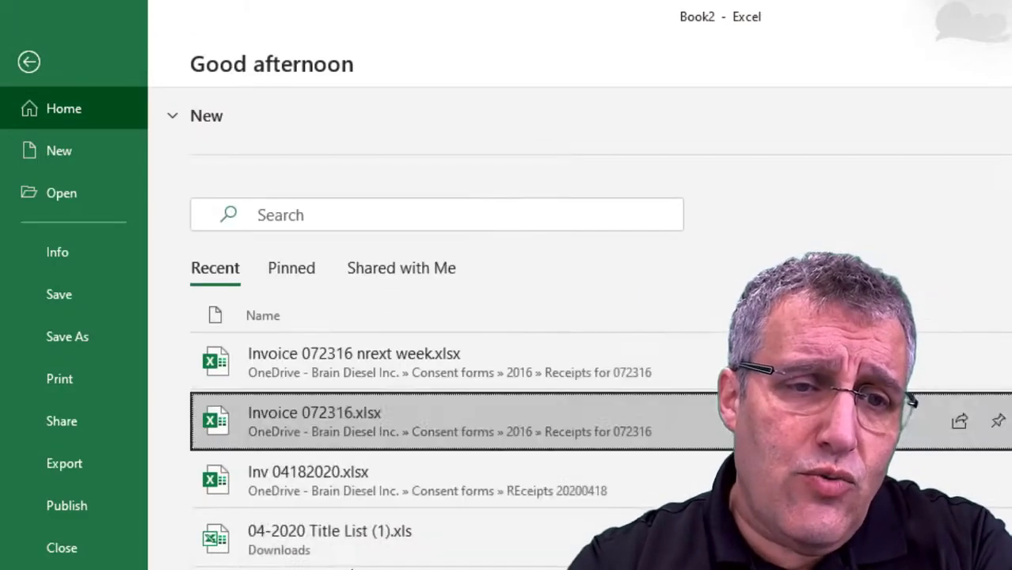
key(Escape)
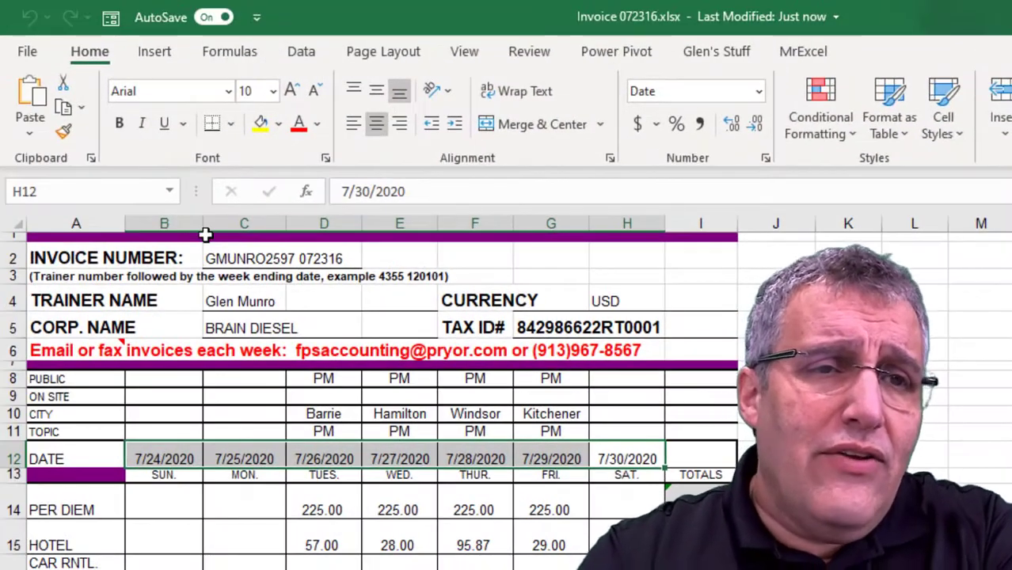
- Show the invoice's version history, open the July 28, 2020 version to check its dates, and return to the current workbook
click(29, 52)
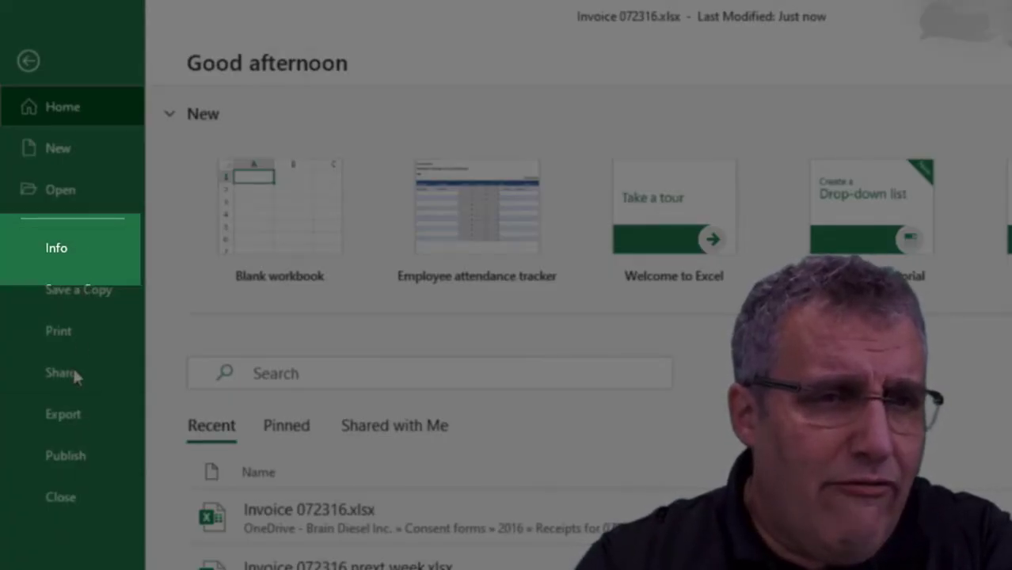
click(62, 248)
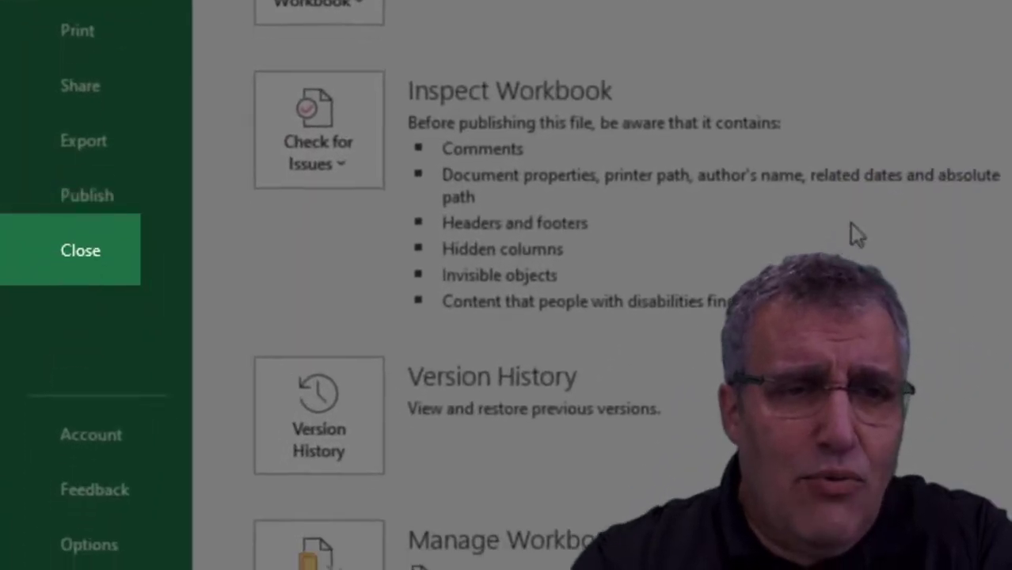
click(328, 428)
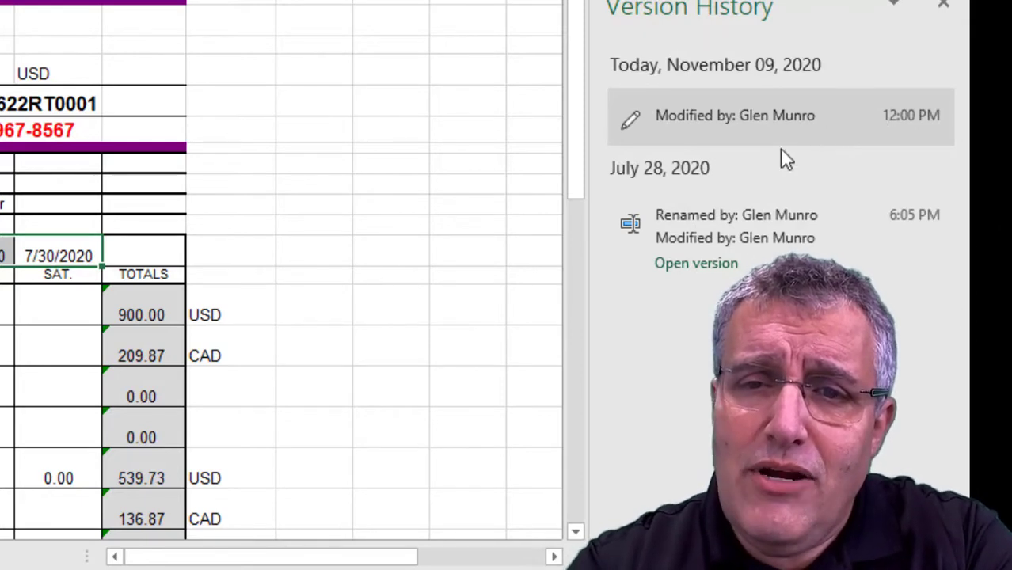
click(690, 121)
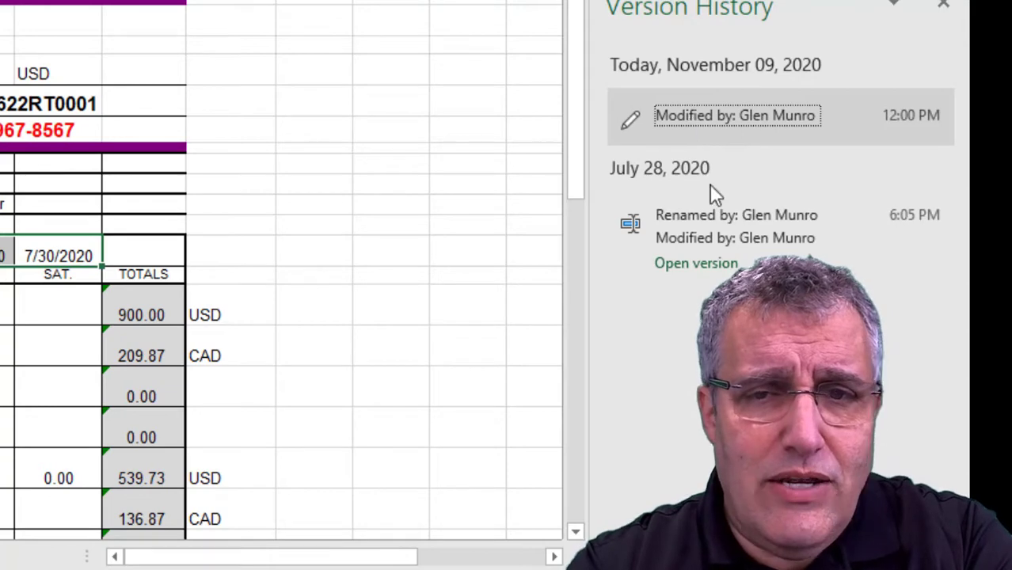
click(725, 244)
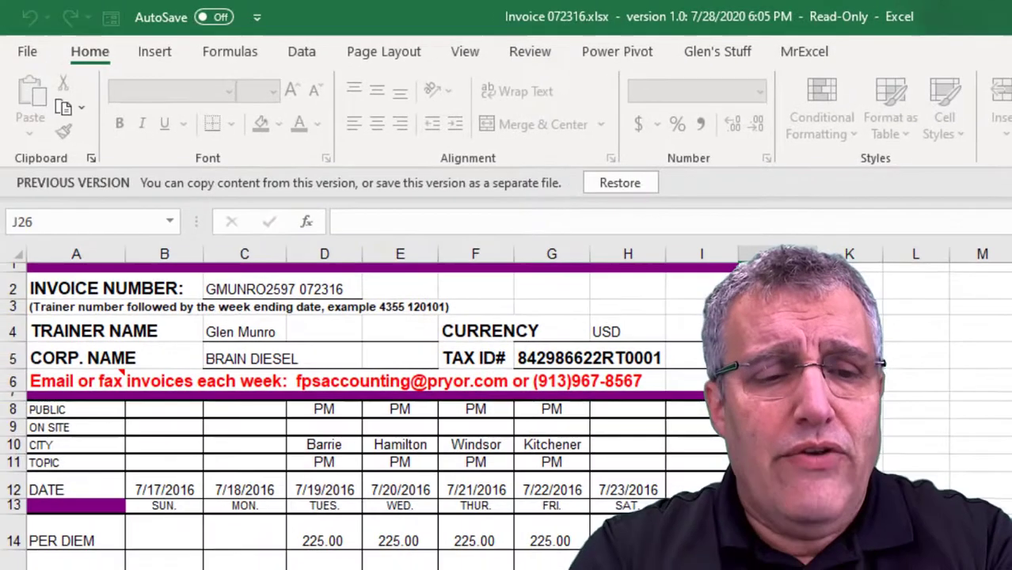
click(431, 279)
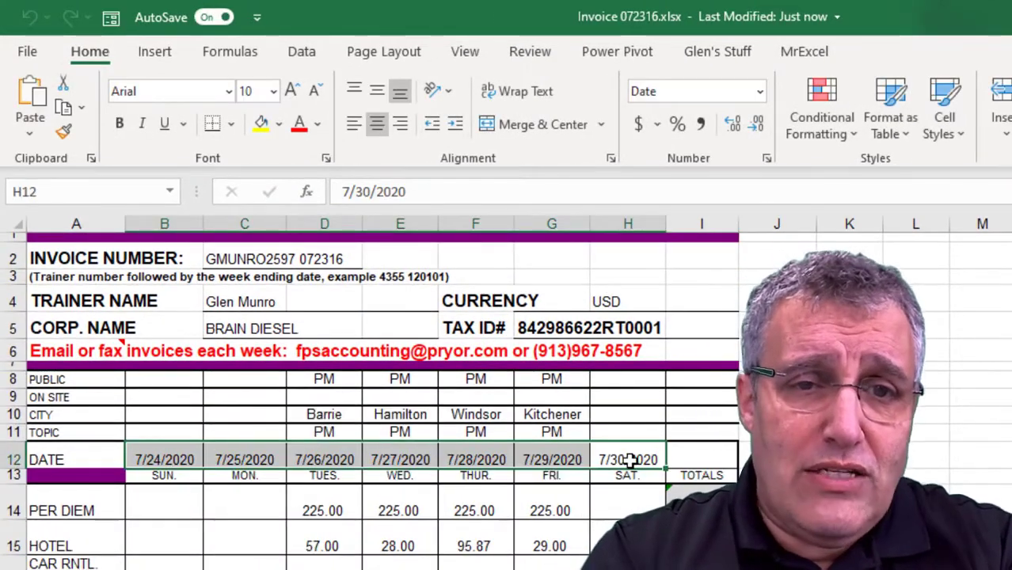
- Set the Saturday date in H12 to 7/23/2016 and fill the rest of the week's dates back to Sunday
click(623, 462)
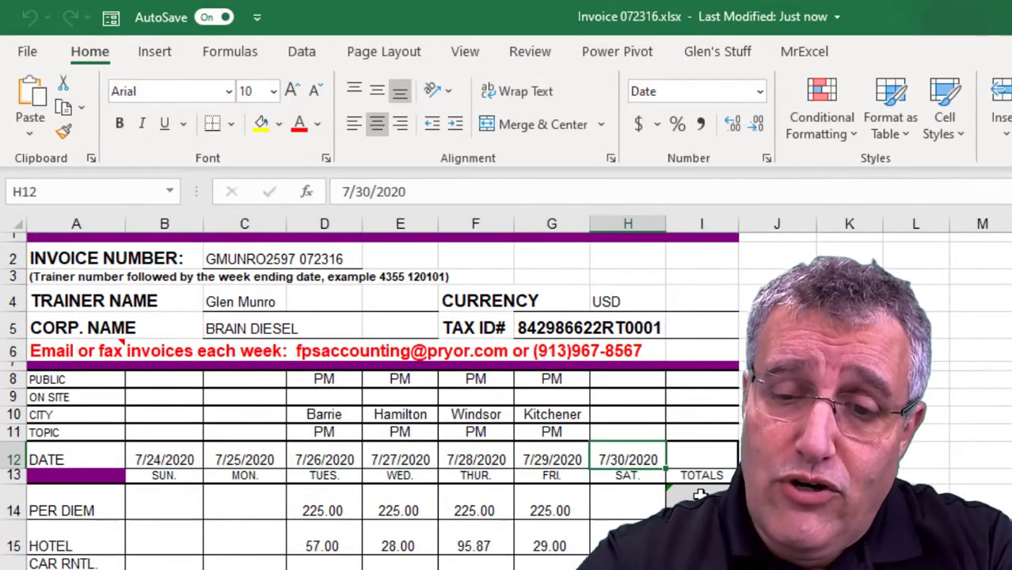
text(7/23/2016)
key(Return)
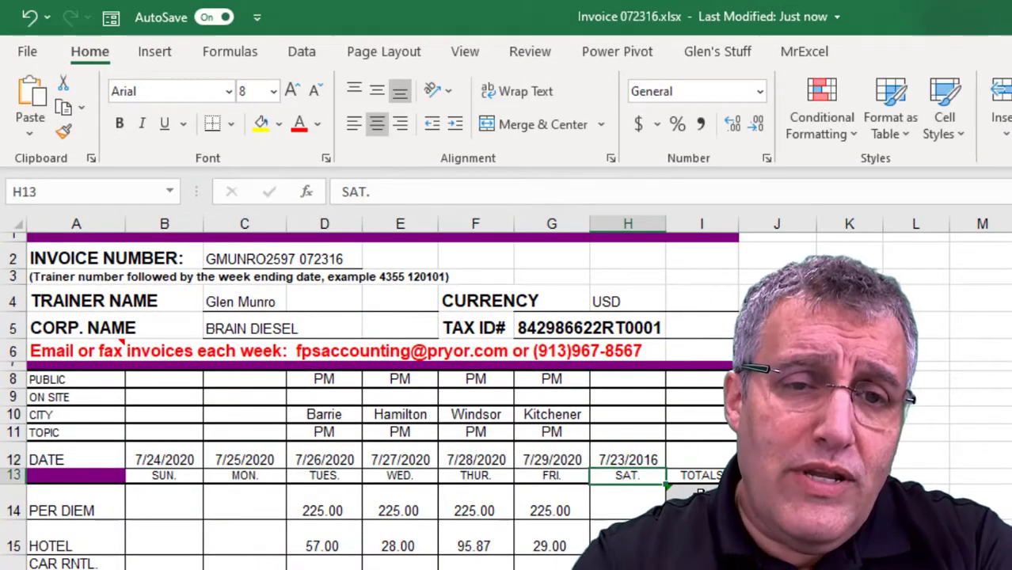
click(649, 457)
drag(666, 473, 145, 471)
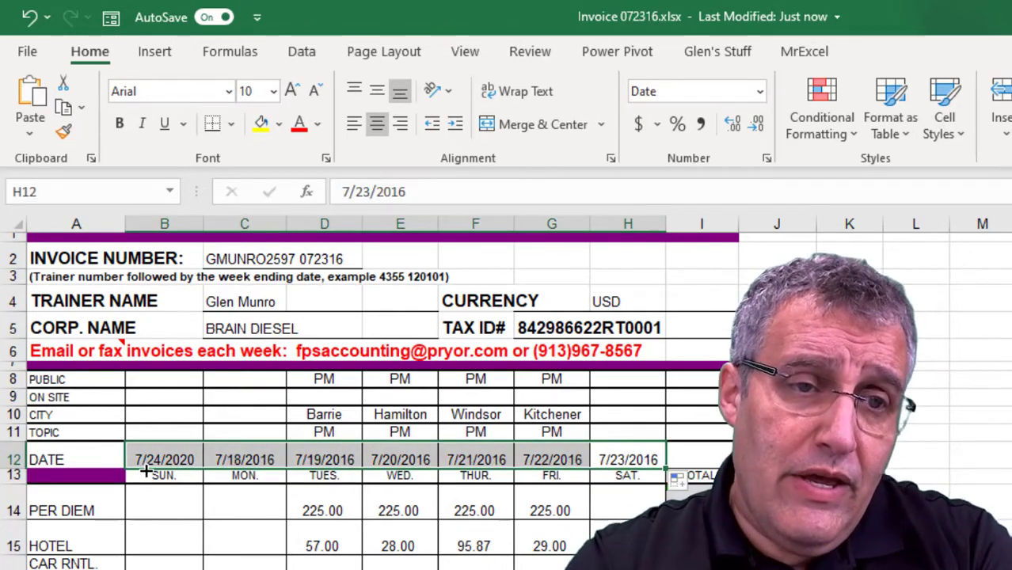
- In the Excel save options, turn off AutoSave of OneDrive and SharePoint Online files by default
key(ctrl+n)
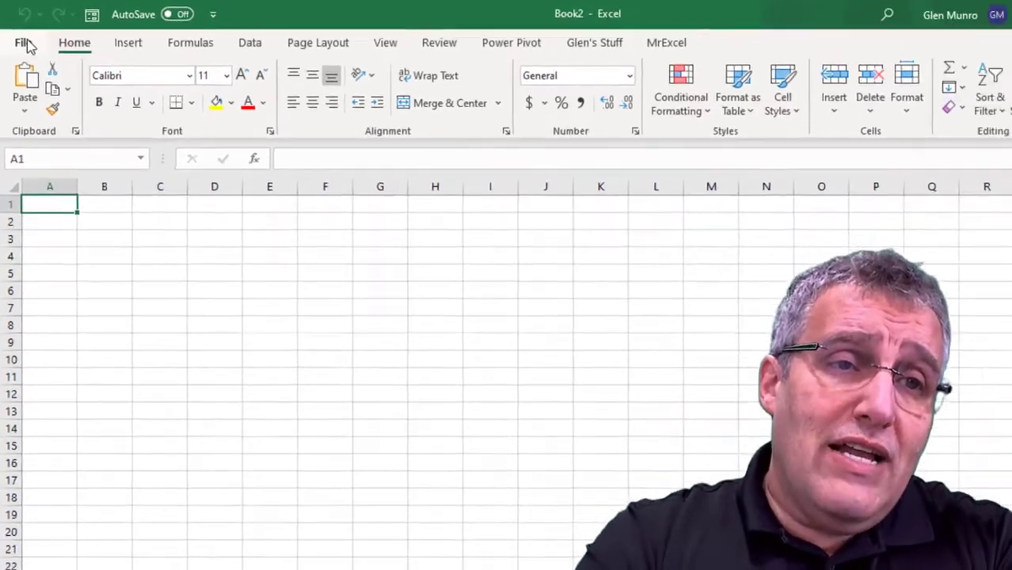
click(26, 45)
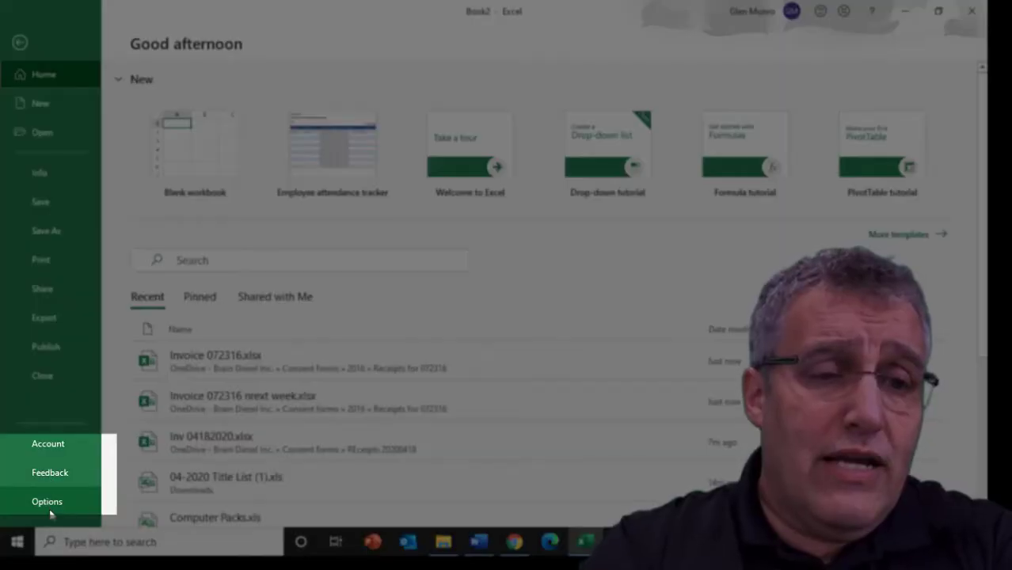
click(40, 524)
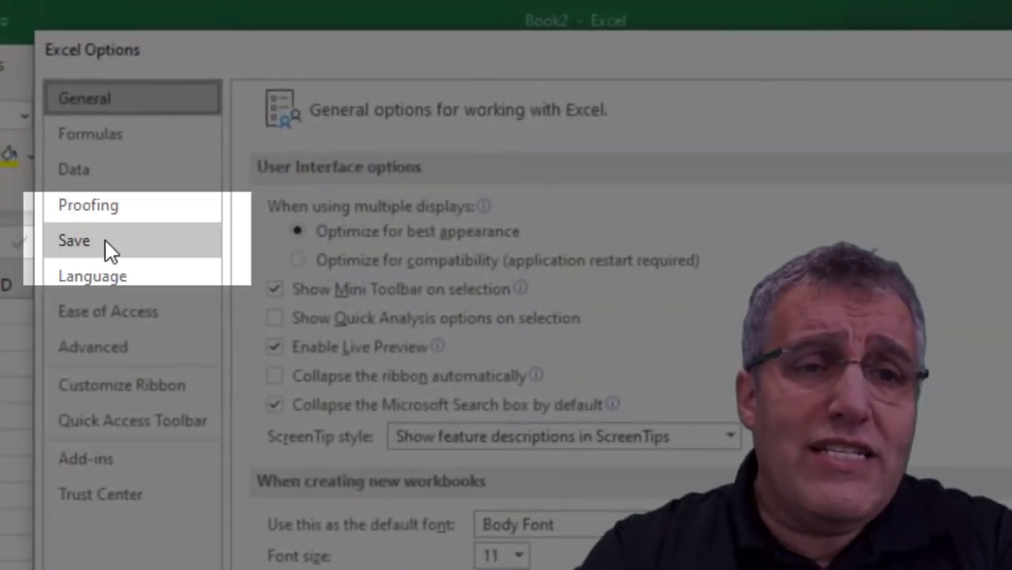
click(106, 240)
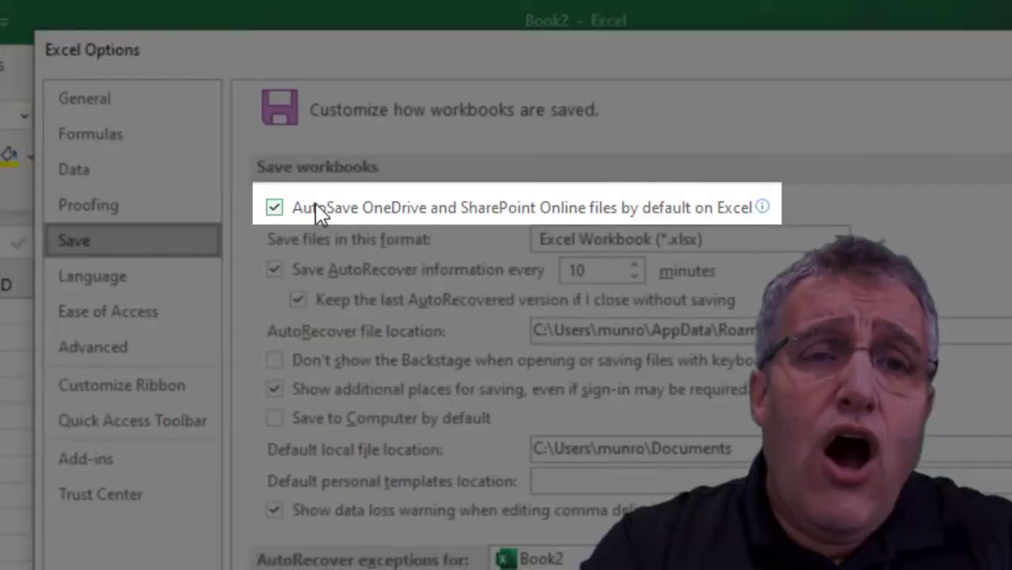
mouse_move(441, 222)
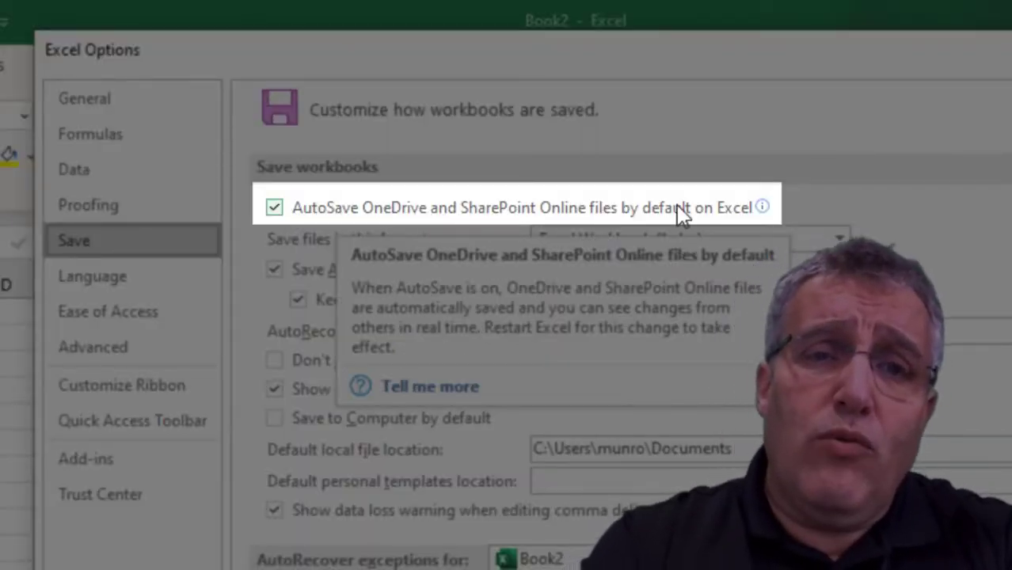
click(274, 208)
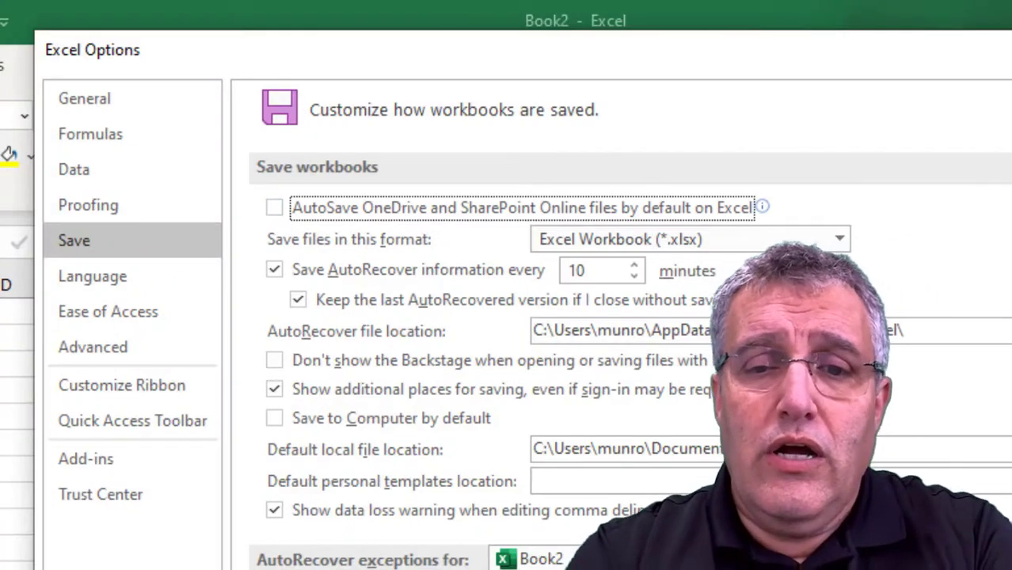
key(Return)
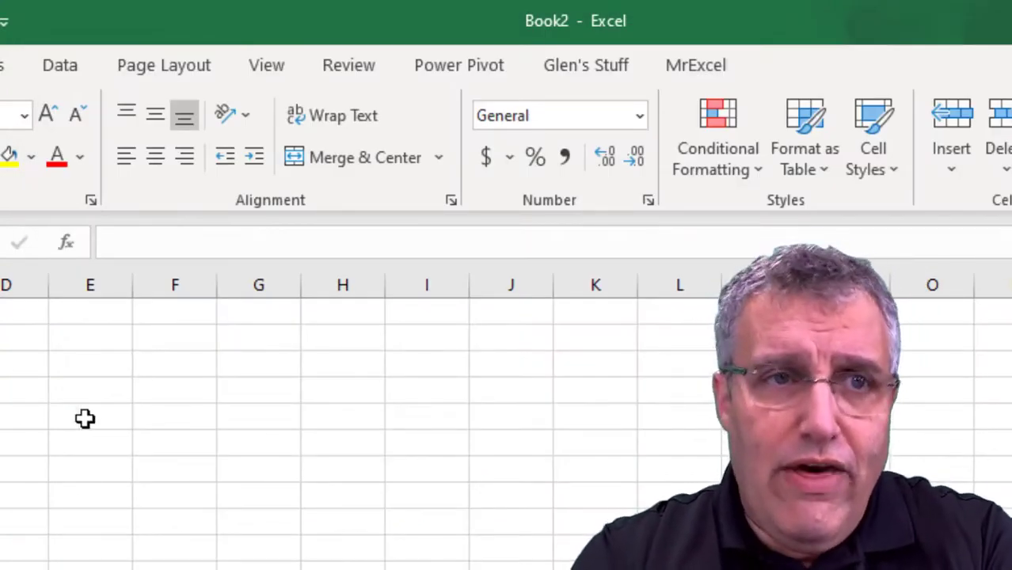
- Open the copied invoice Invoice 072316 nrext week.xlsx from the recent files
key(alt+f)
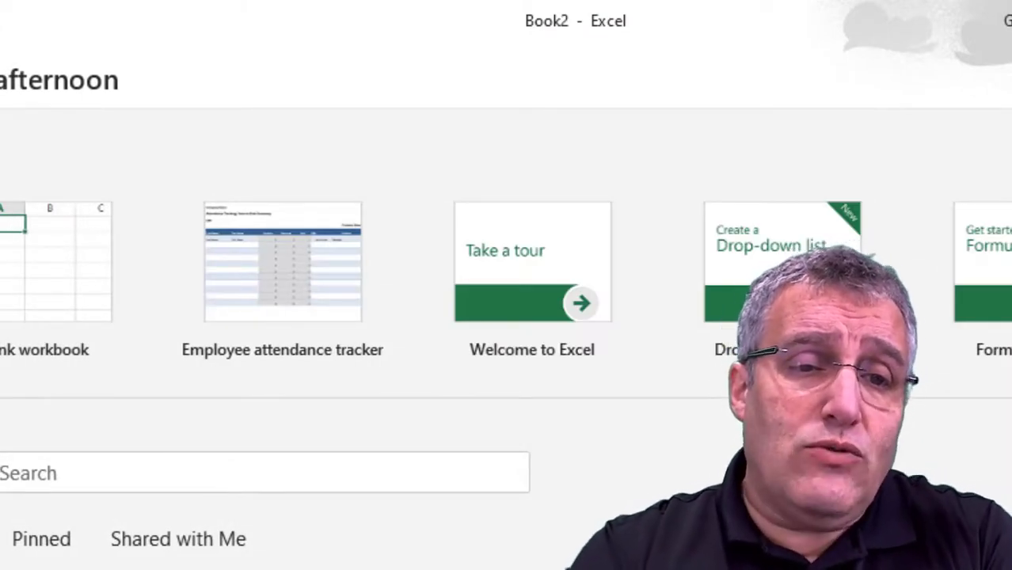
key(Escape)
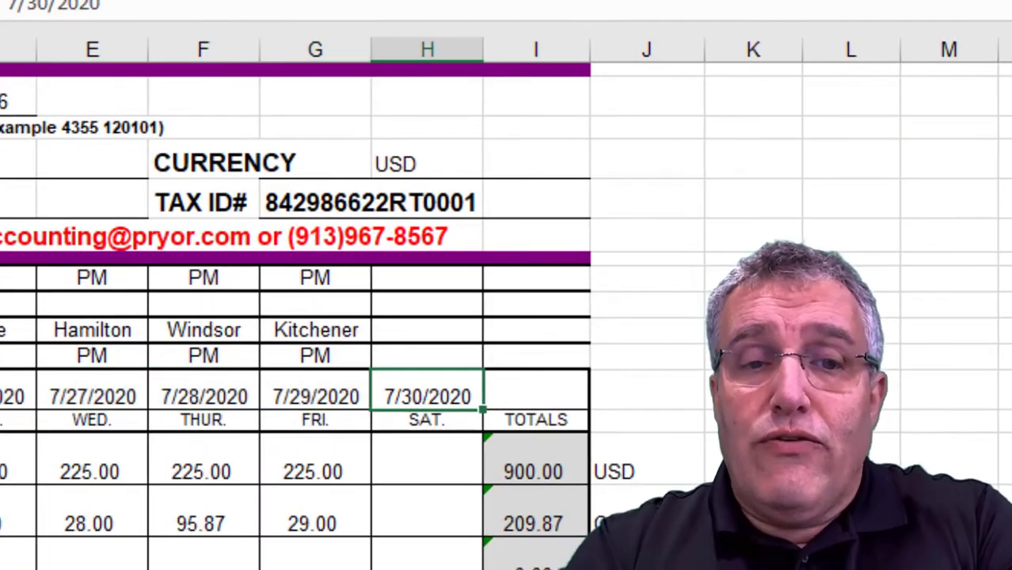
- Change the copied invoice's Saturday date in H12 to 7/30/2016 and fill the week's earlier dates back to Sunday
text(7/30/2016)
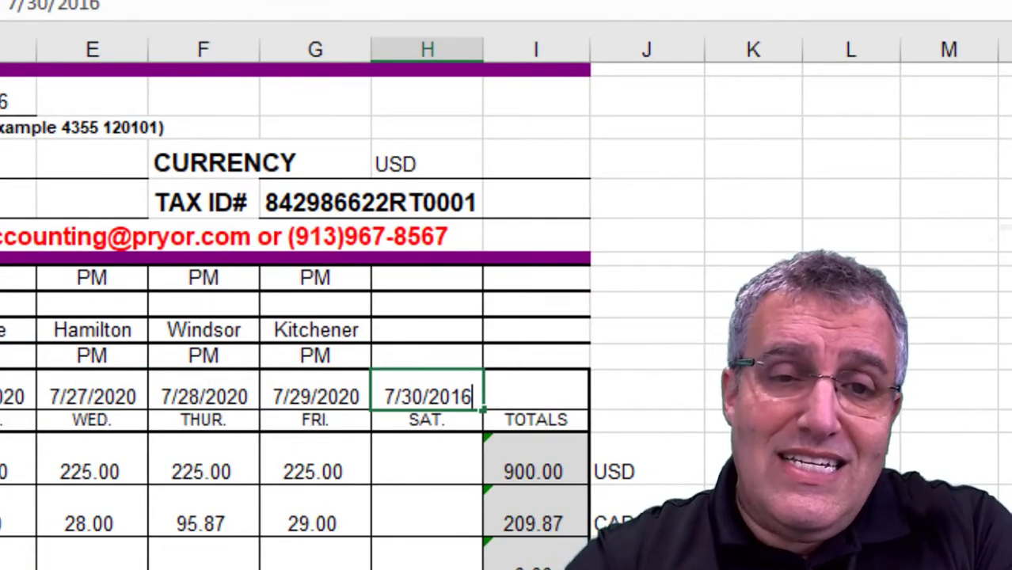
key(Return)
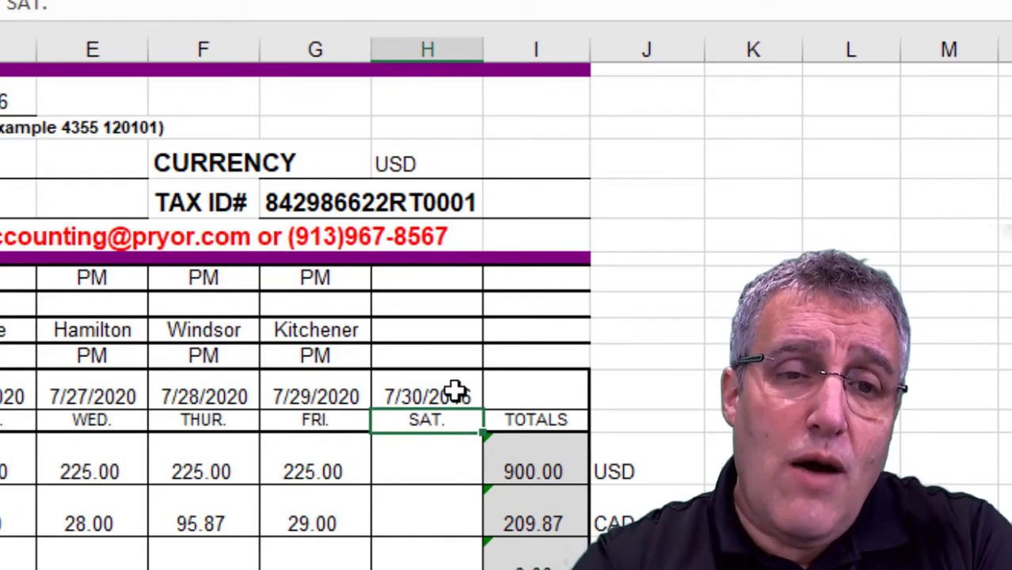
click(458, 391)
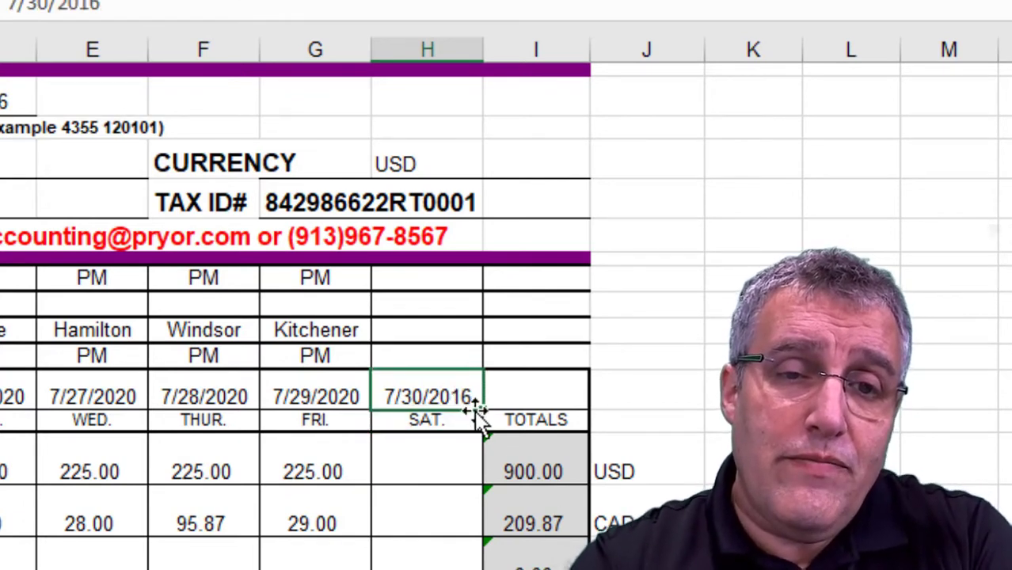
drag(480, 412, 4, 396)
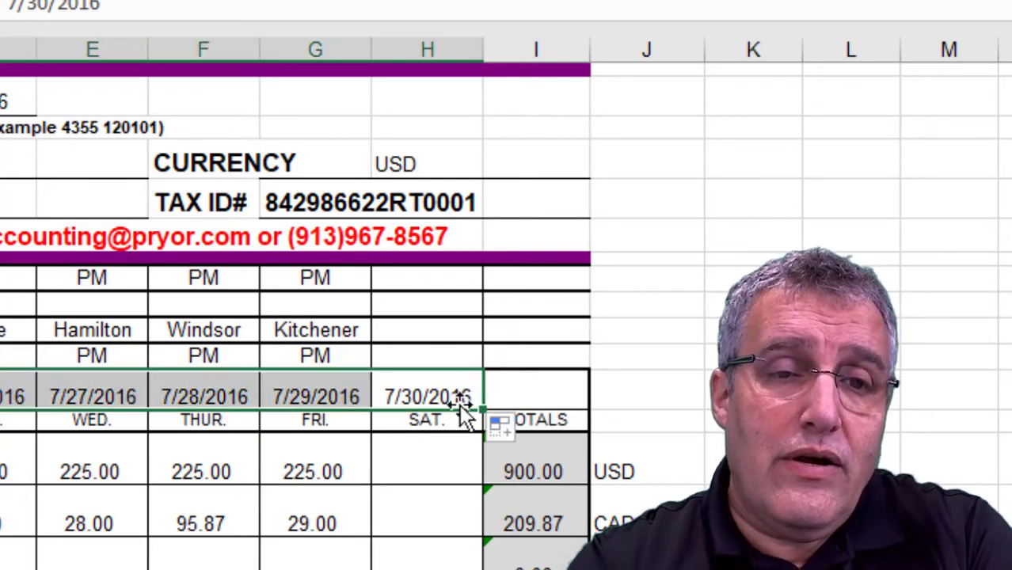
click(460, 401)
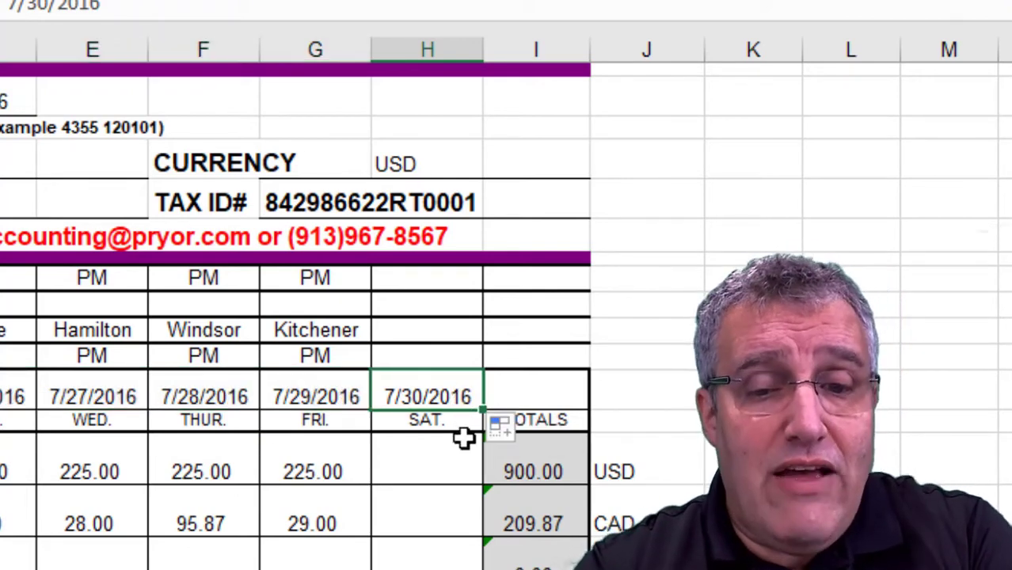
- Save the workbook under the corrected file name Invoice 072316 next week.xlsx
key(F12)
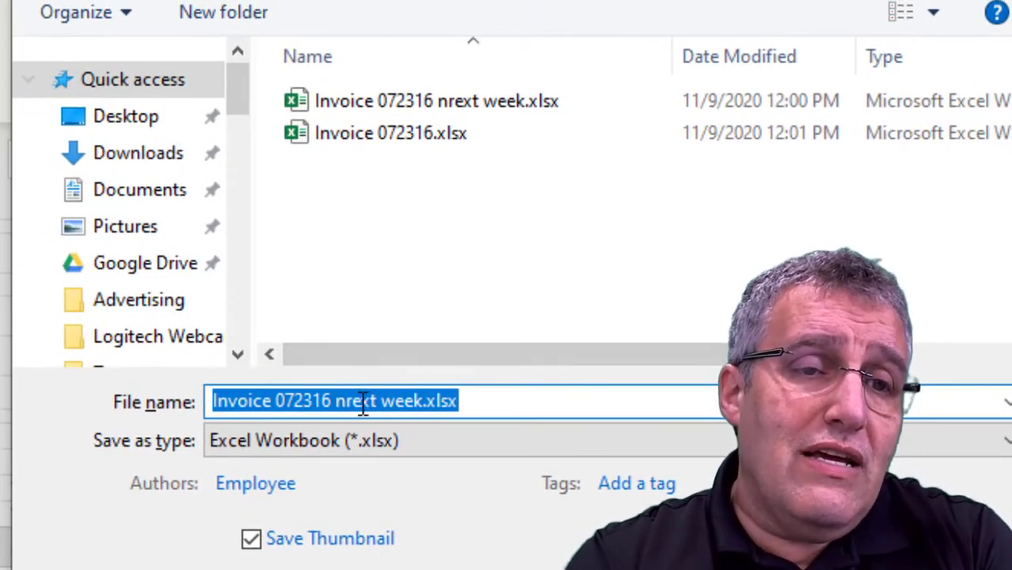
click(362, 404)
key(BackSpace)
key(BackSpace)
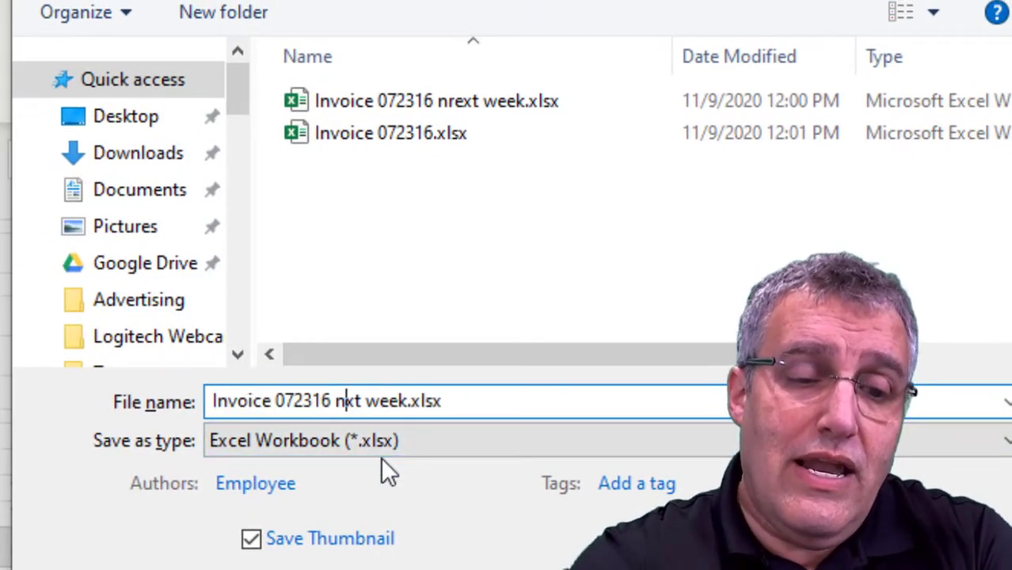
text(e)
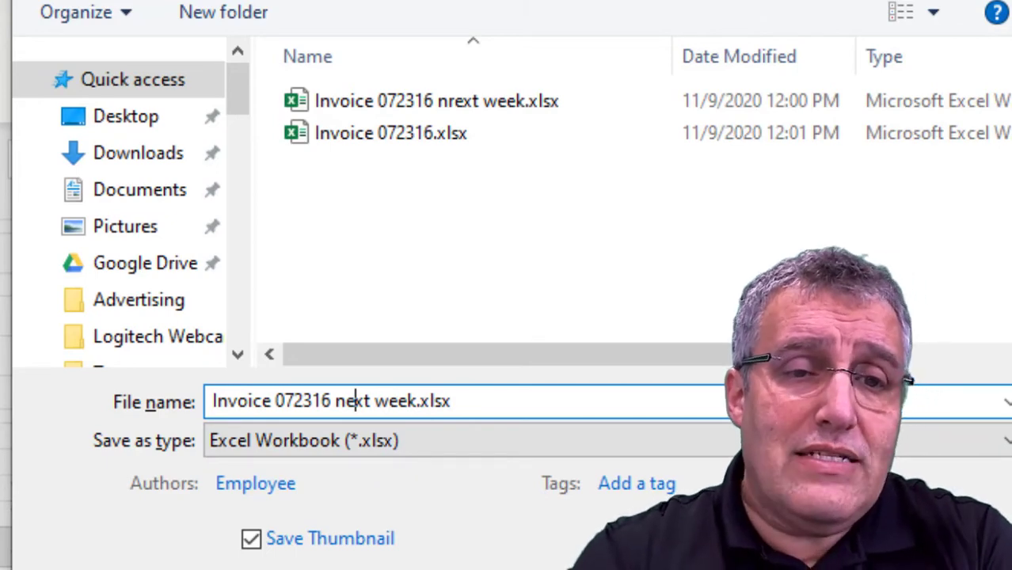
key(ctrl+a)
key(Return)
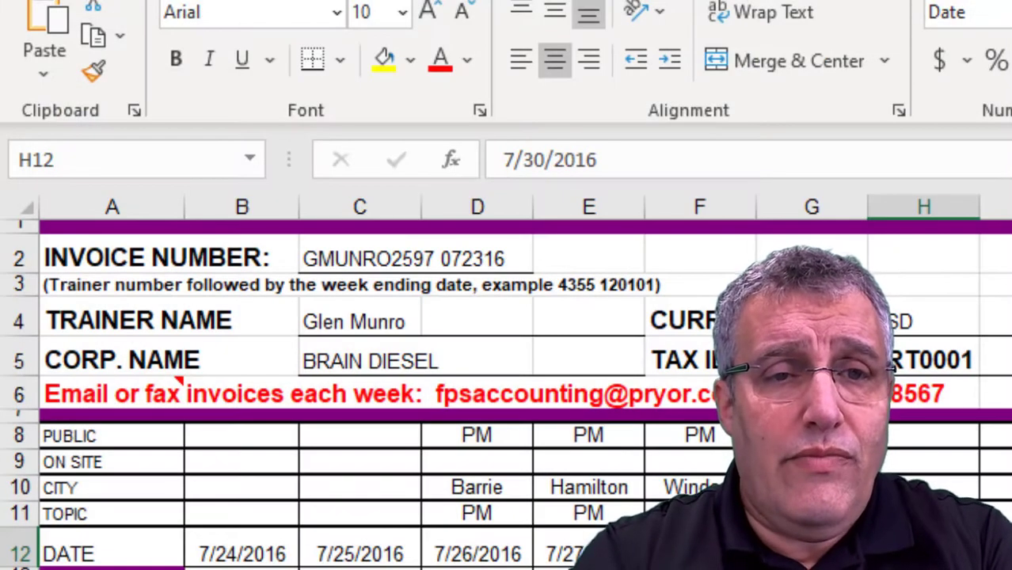